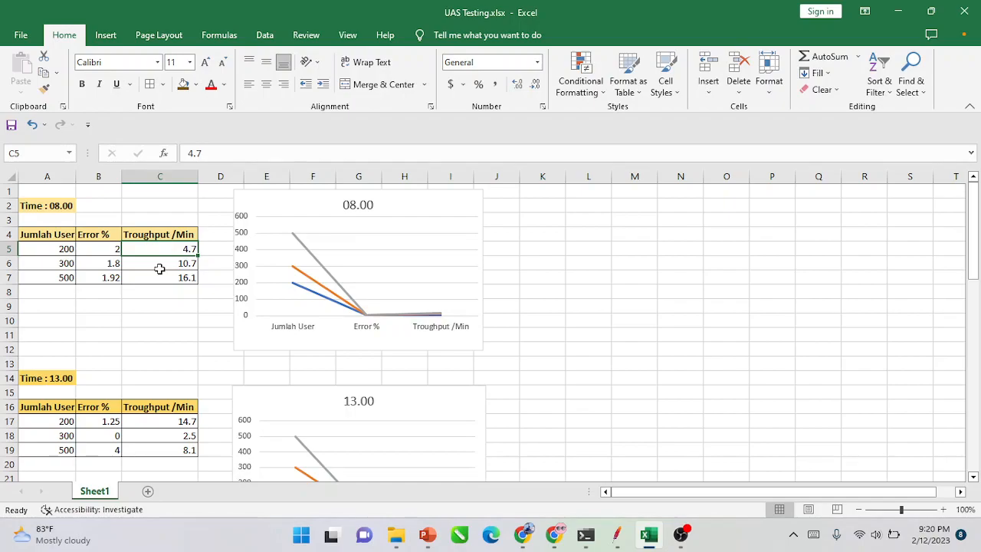
Review the user, error and throughput tables and their charts for the 08.00, 13.00, 20.00 and 23.00 tests.
click(159, 268)
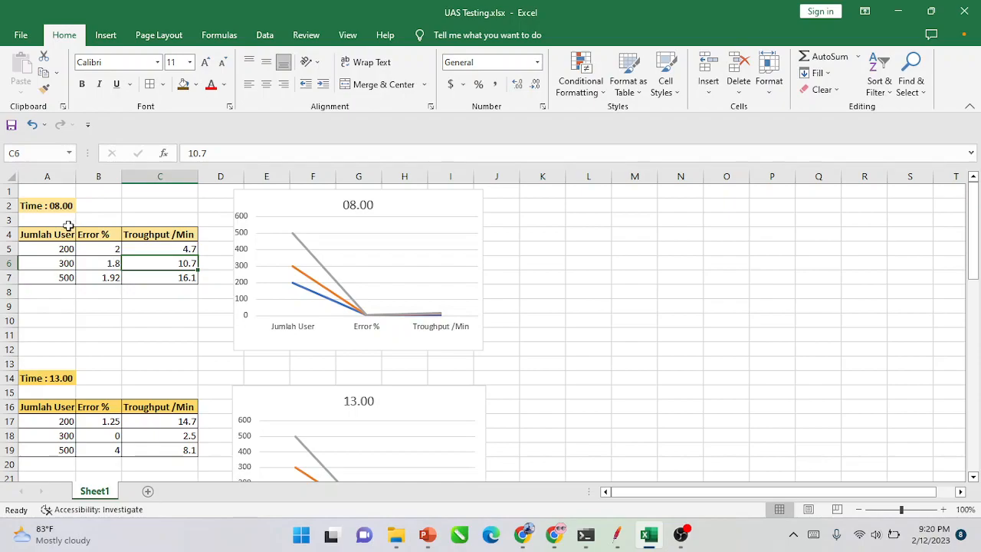
mouse_move(327, 270)
scroll(214, 245, down, 2)
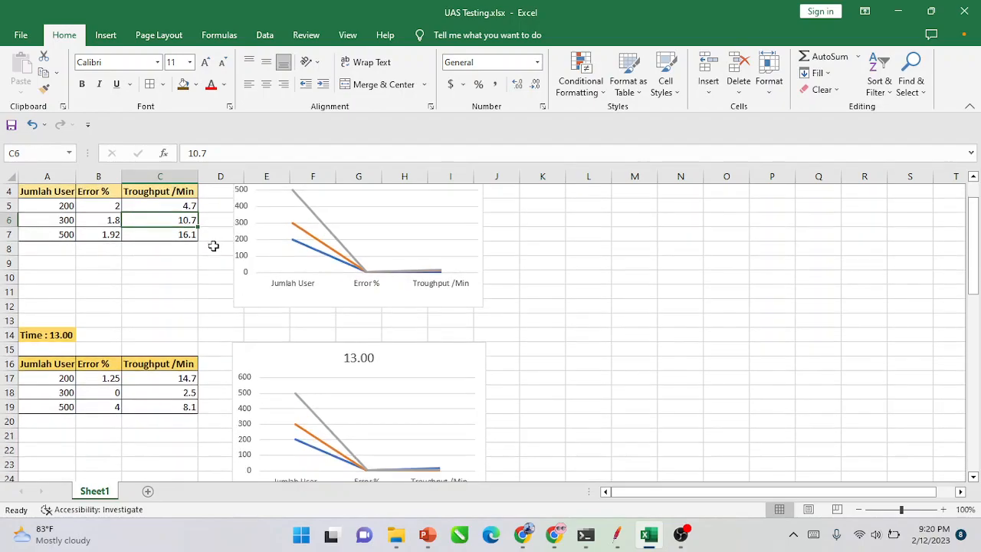
scroll(214, 245, down, 1)
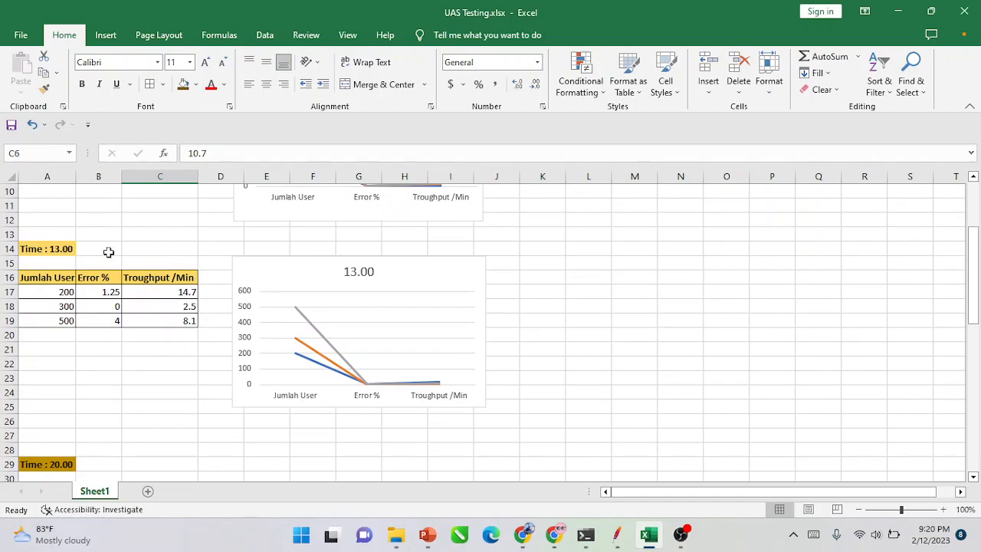
scroll(113, 251, down, 1)
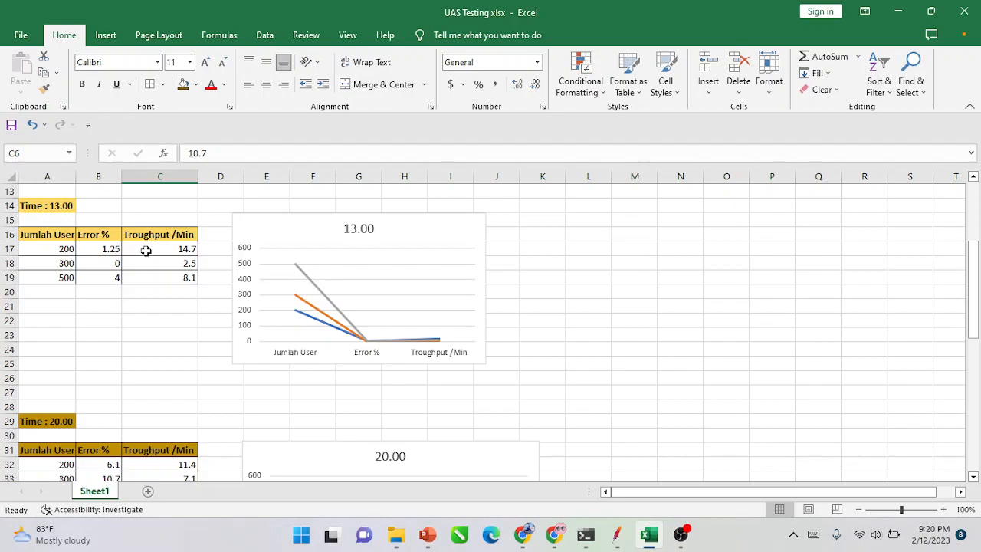
scroll(59, 291, down, 2)
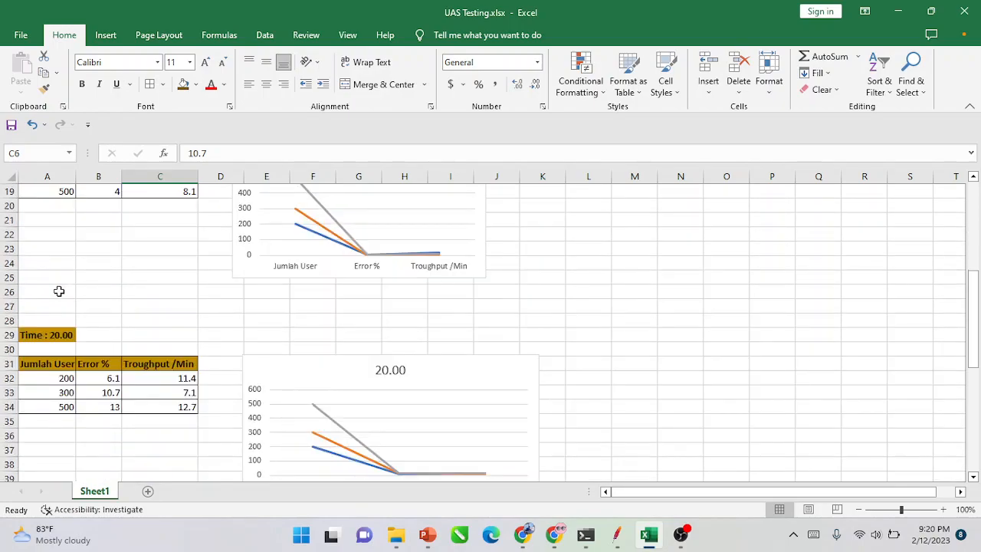
scroll(59, 291, down, 1)
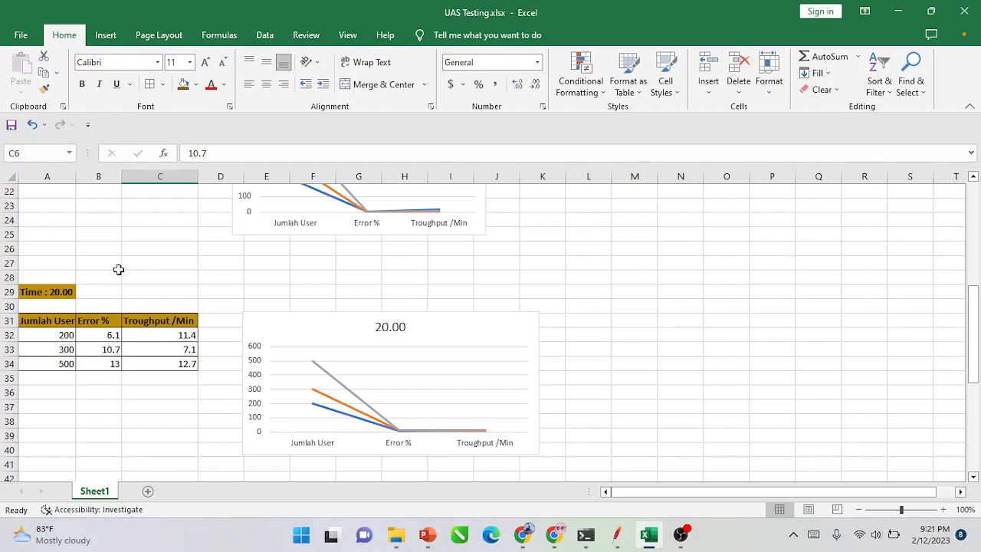
scroll(119, 269, down, 2)
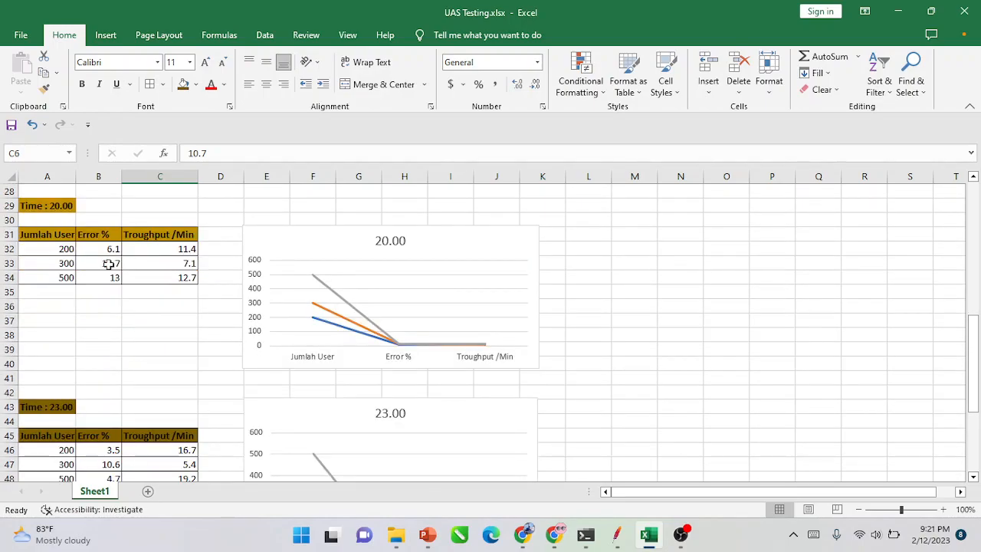
scroll(146, 317, down, 3)
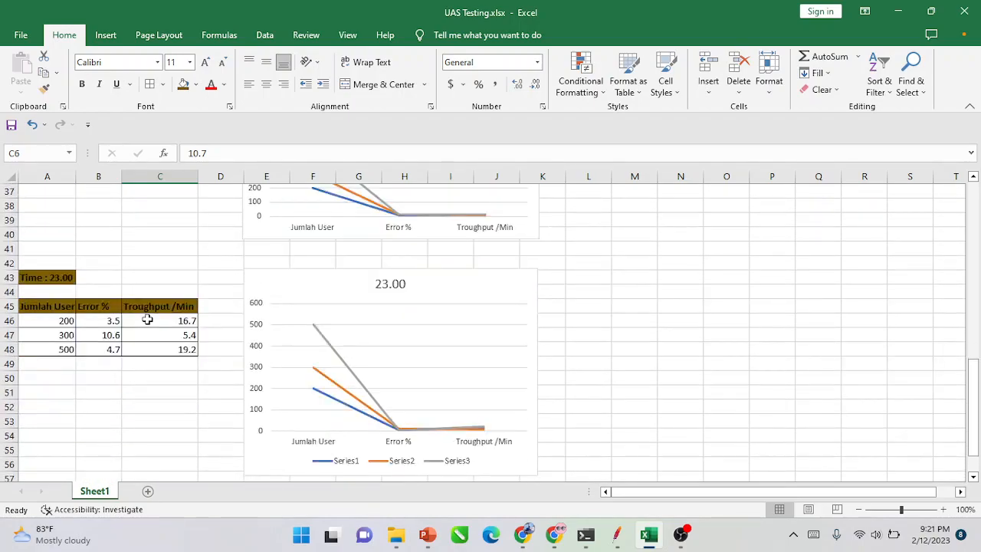
scroll(147, 321, down, 1)
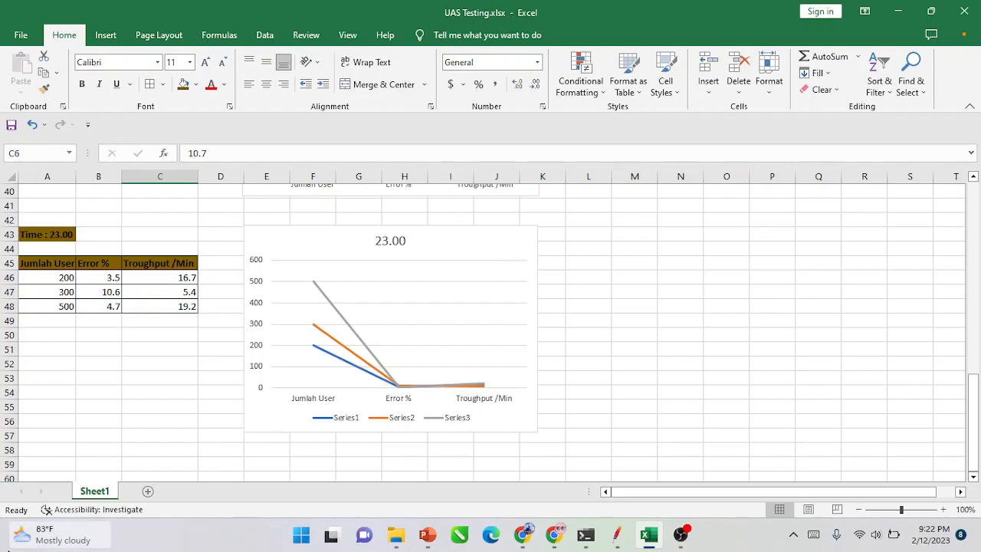
scroll(605, 401, up, 8)
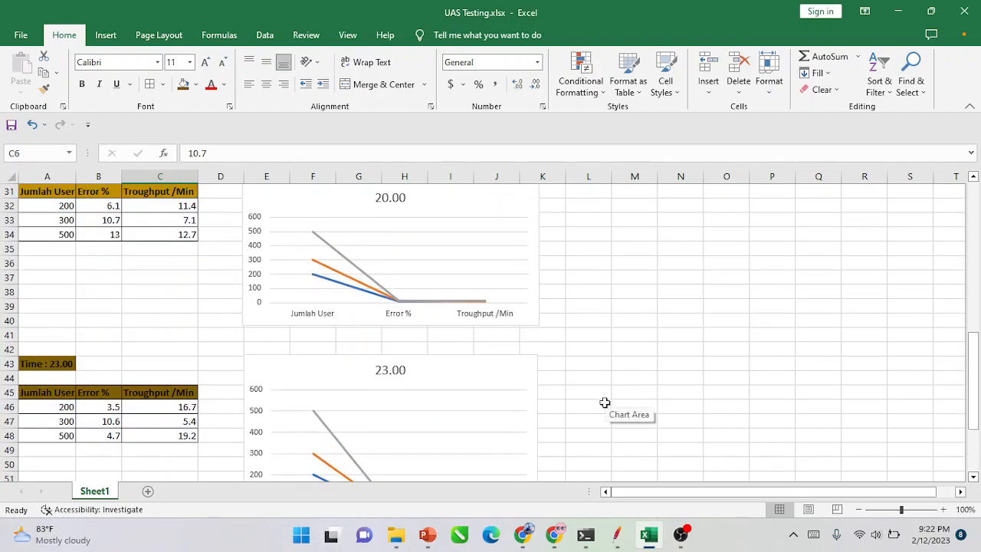
scroll(602, 404, up, 5)
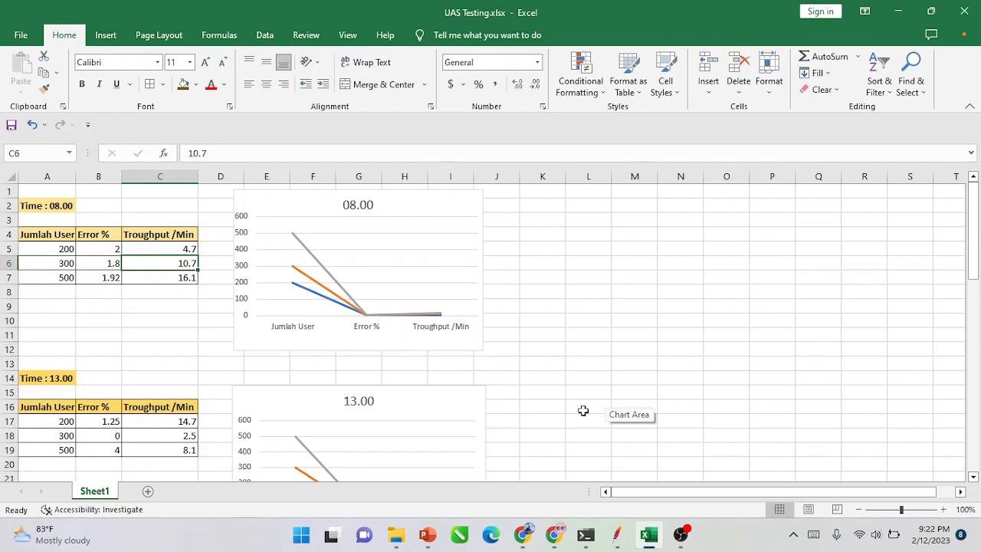
scroll(580, 410, down, 4)
scroll(581, 411, down, 4)
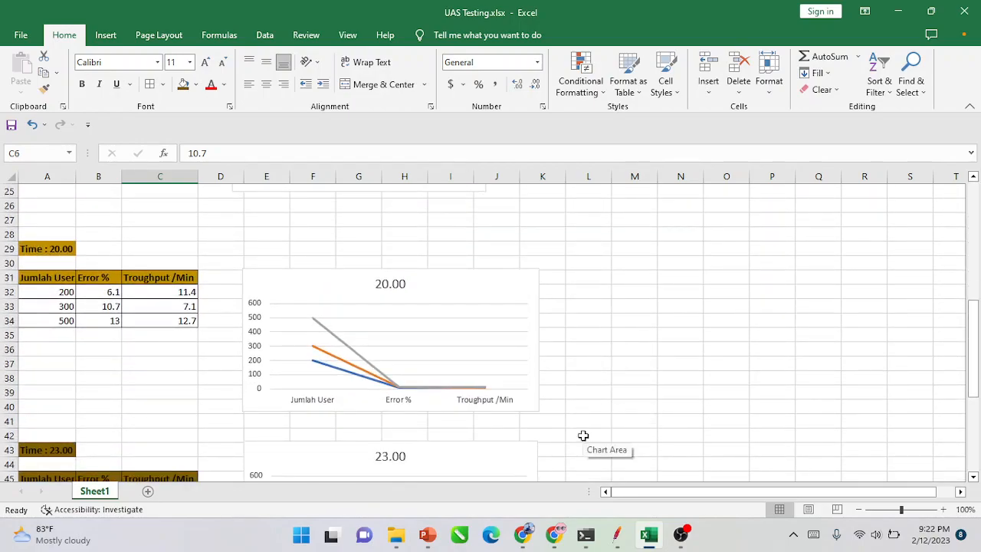
Switch to Apache JMeter and open the settings of the Thread Group's HTTP Request.
click(617, 534)
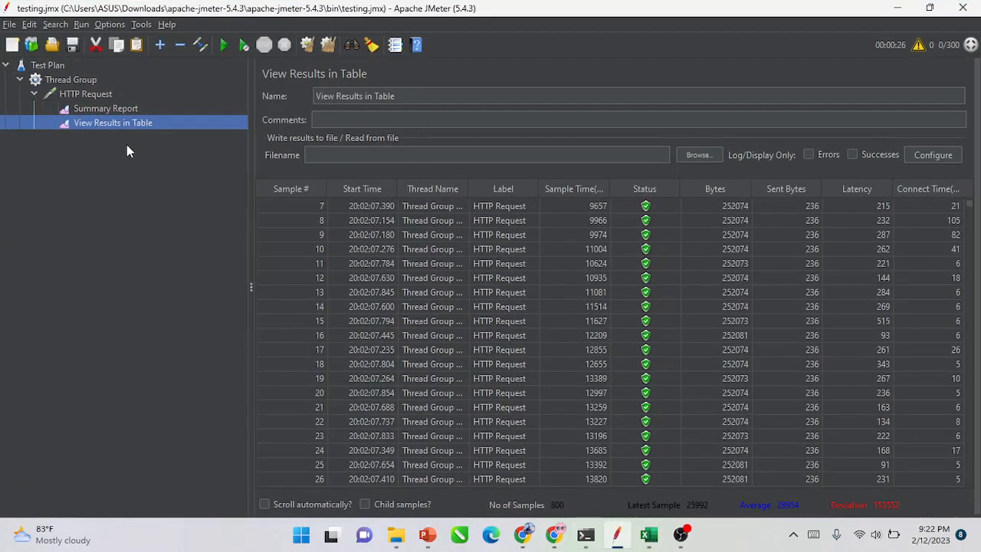
click(91, 97)
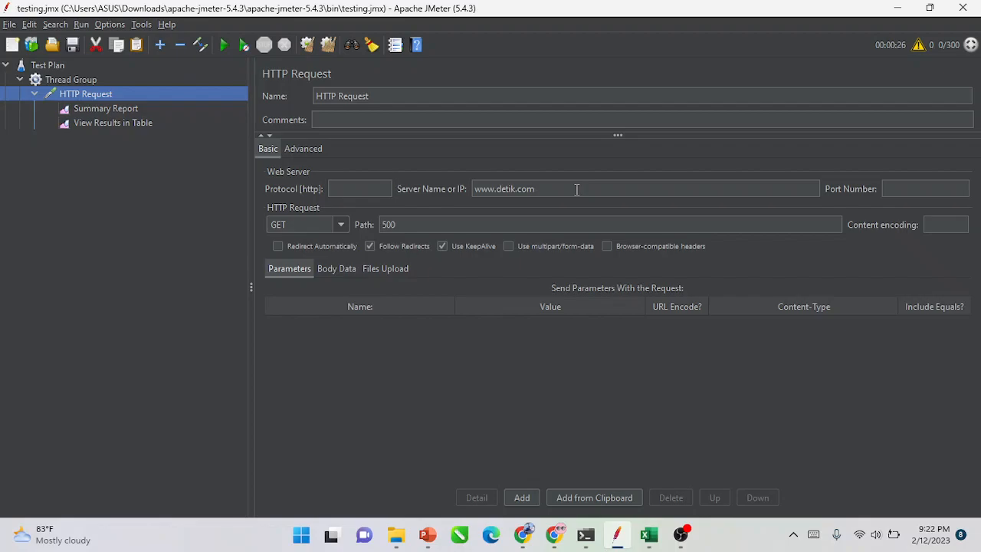
Try 200 as the path of the HTTP Request.
click(442, 226)
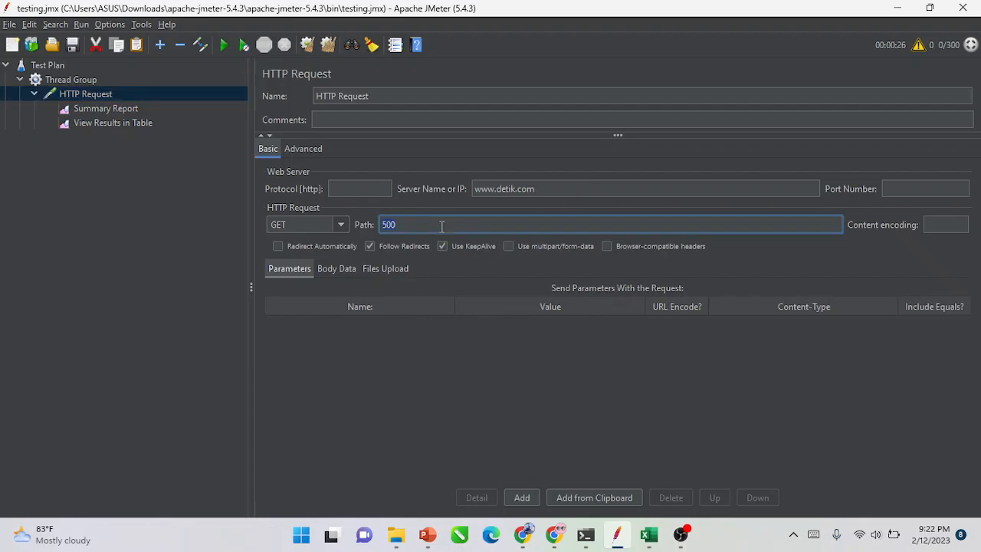
key(BackSpace)
key(BackSpace)
key(BackSpace)
text(20)
text(0)
key(BackSpace)
key(BackSpace)
key(BackSpace)
Set the path of the HTTP Request to 500.
text(500)
key(BackSpace)
key(BackSpace)
key(BackSpace)
text(5600)
key(BackSpace)
key(BackSpace)
key(BackSpace)
text(00)
click(222, 47)
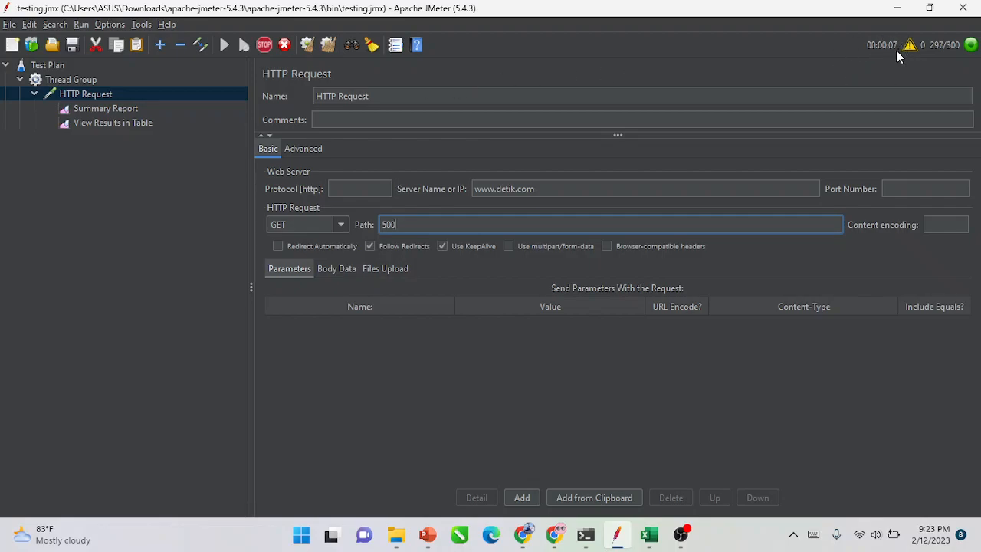
click(87, 107)
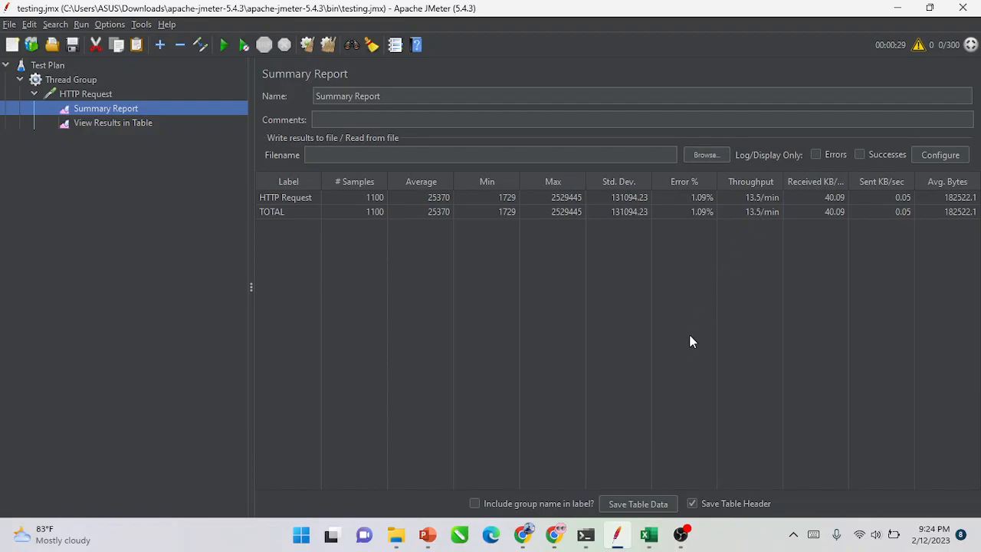
Switch to the PowerPoint presentation to view the slide with the testing assignment's requirements.
click(429, 534)
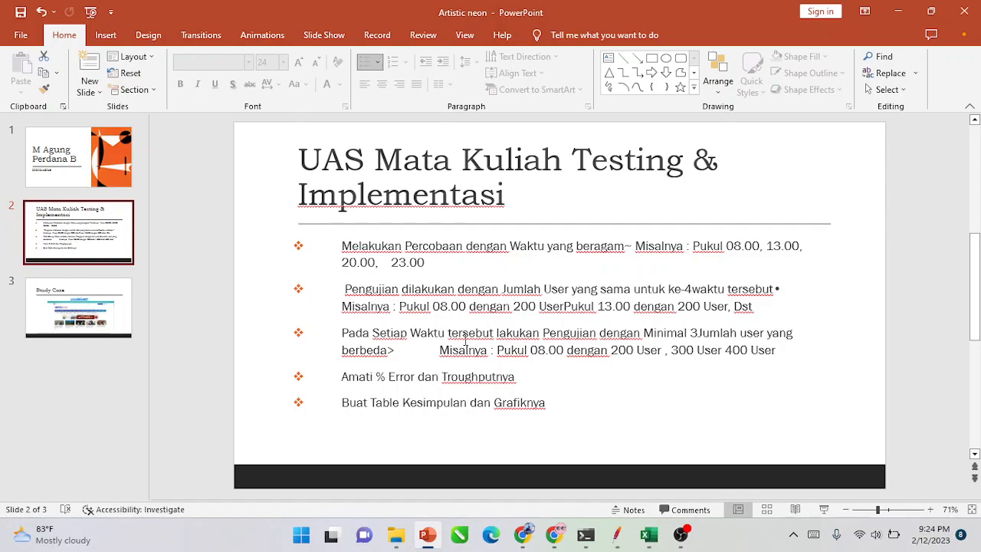